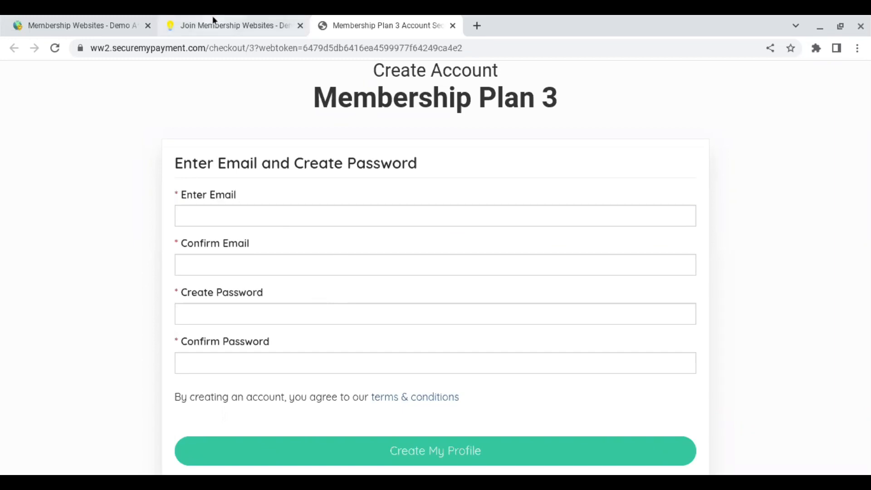
In the admin area, open Toolbox > Form Manager and scroll to the Member - Sign Up - Free form.
left_click(69, 18)
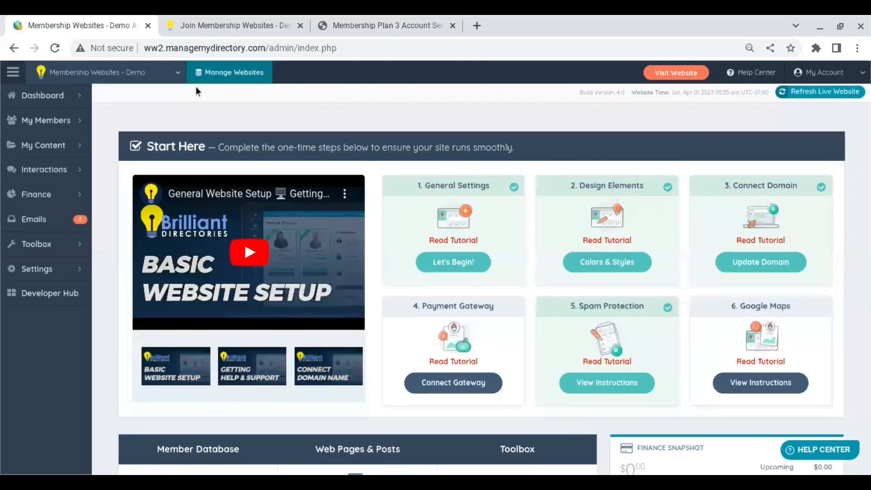
mouse_move(42, 251)
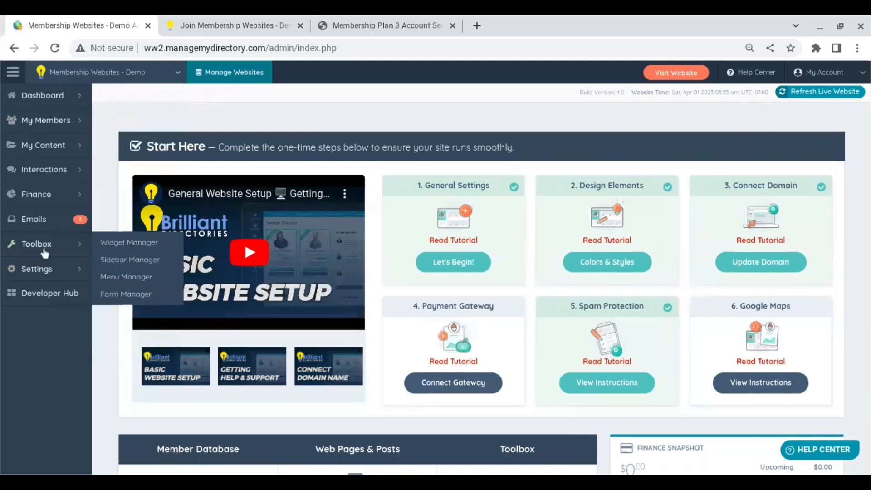
left_click(144, 296)
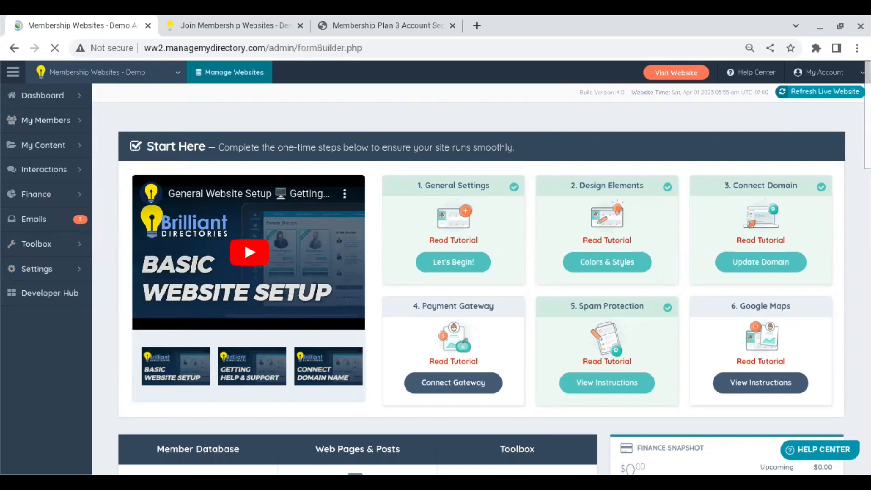
scroll(481, 272, "down", 10)
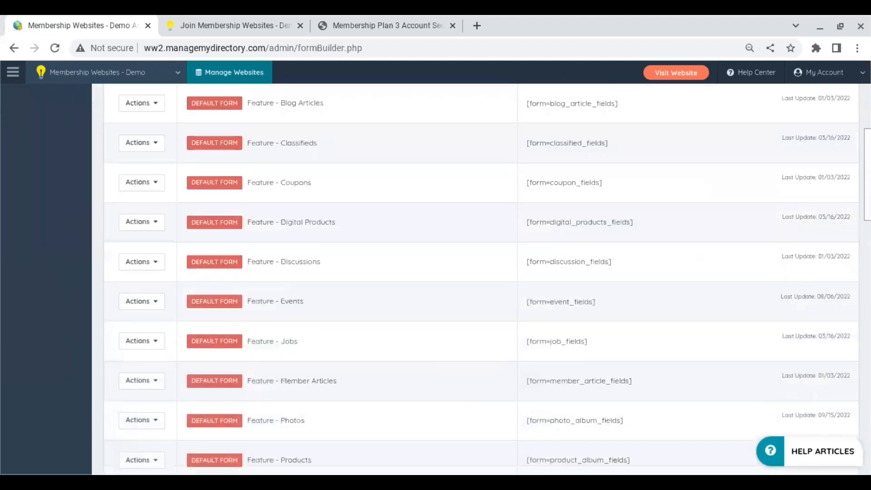
scroll(481, 273, "down", 5)
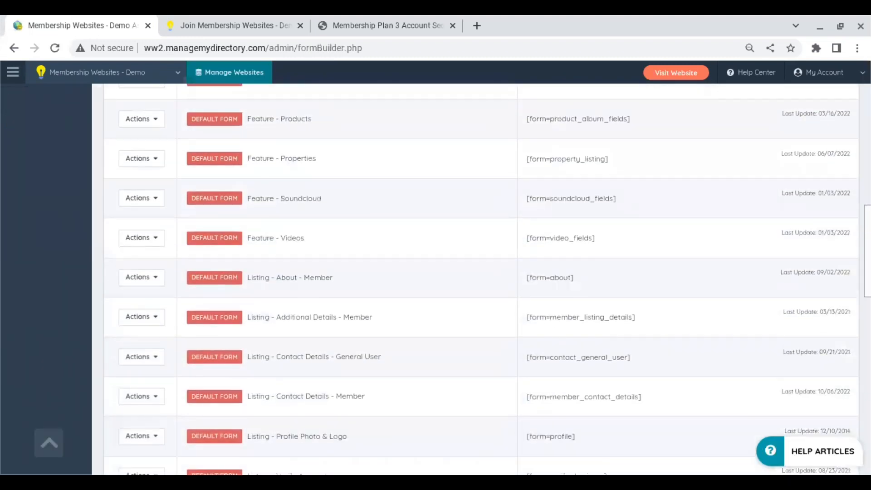
scroll(480, 272, "down", 4)
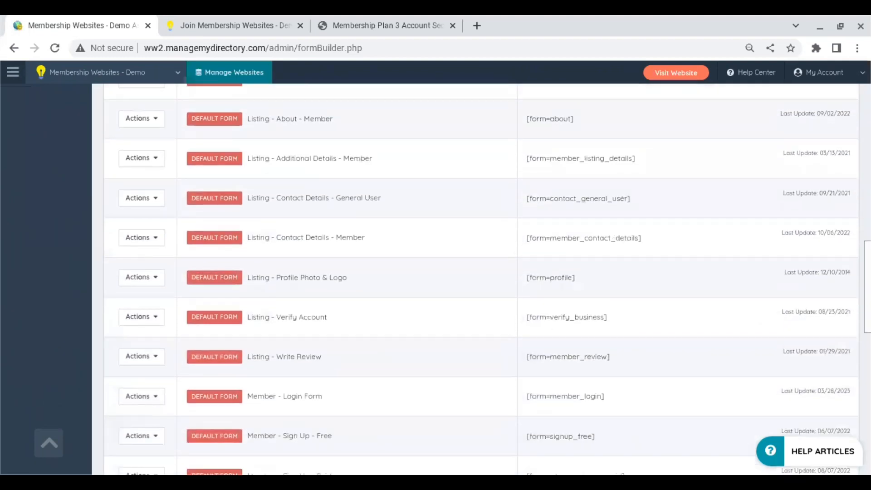
scroll(240, 336, "down", 3)
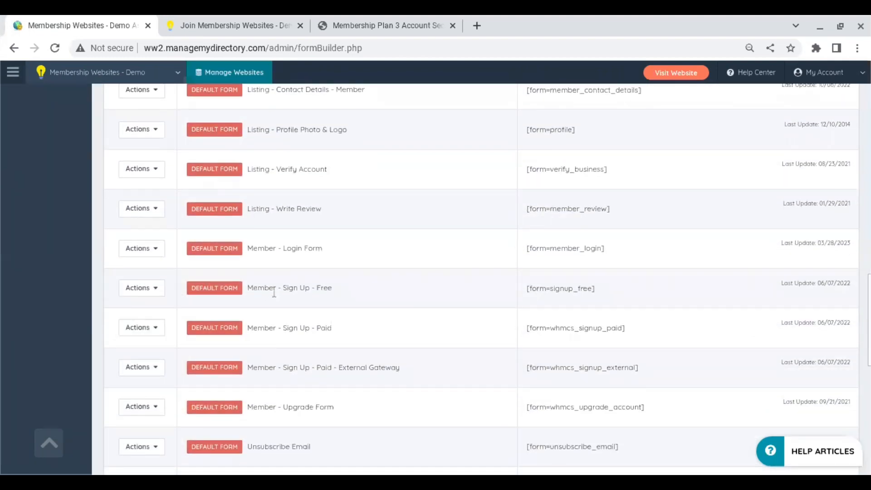
mouse_move(156, 294)
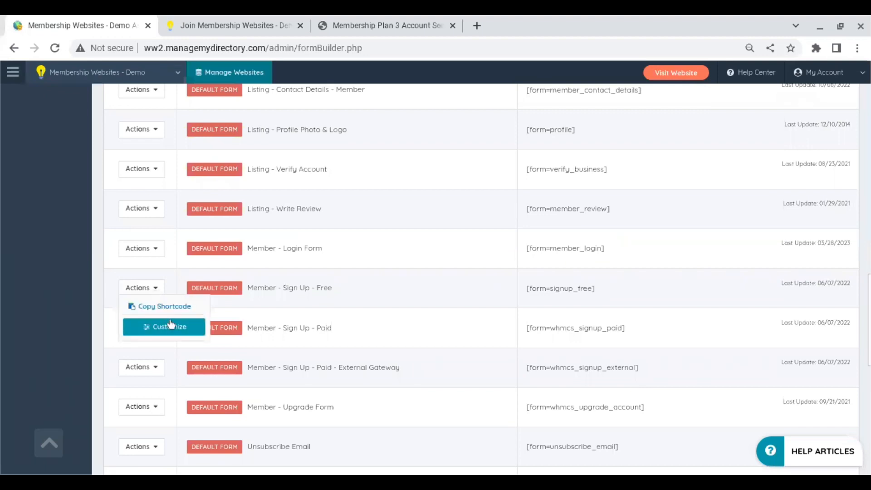
Customize the Member - Sign Up - Free form, add test characters to the Confirm Email label, and save.
left_click(173, 332)
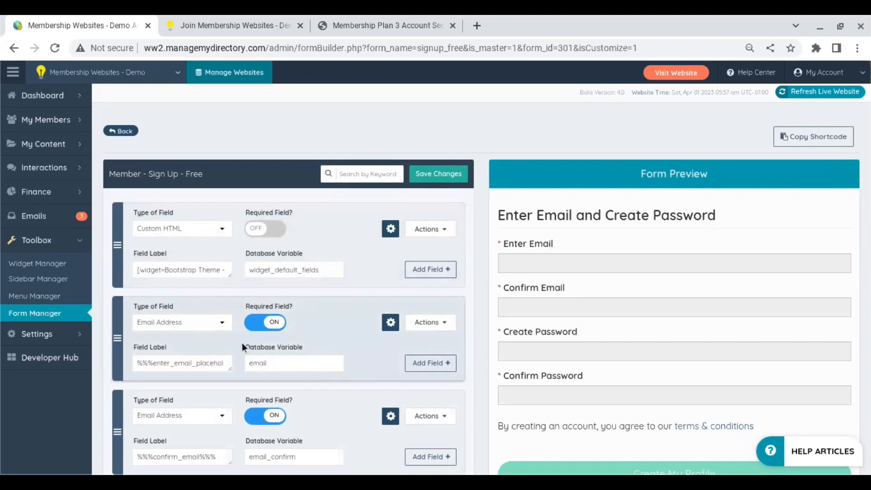
left_click(224, 456)
type("ff")
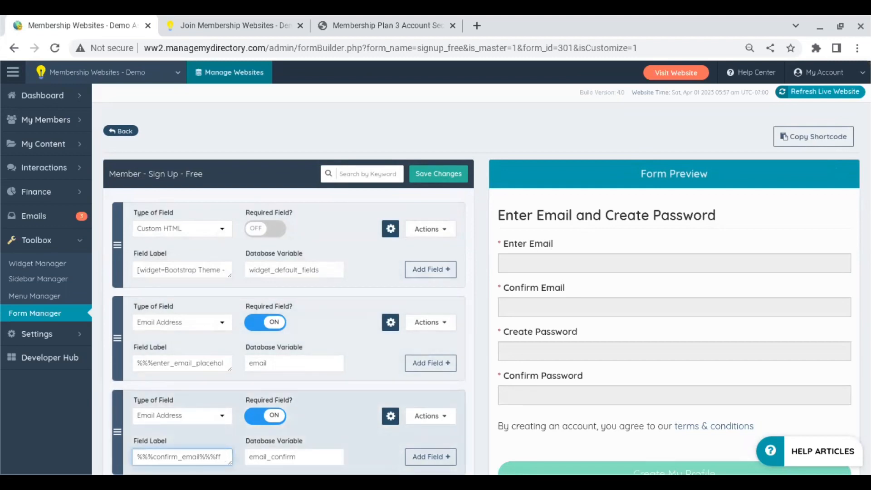
key("BackSpace")
left_click(441, 177)
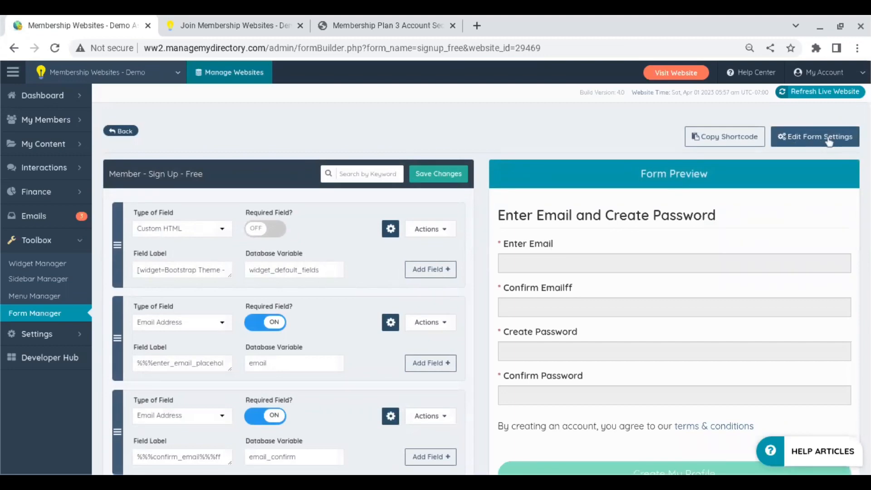
Rename the form to 'Member - Sign Up - Free - Custom' in its settings and save.
left_click(829, 141)
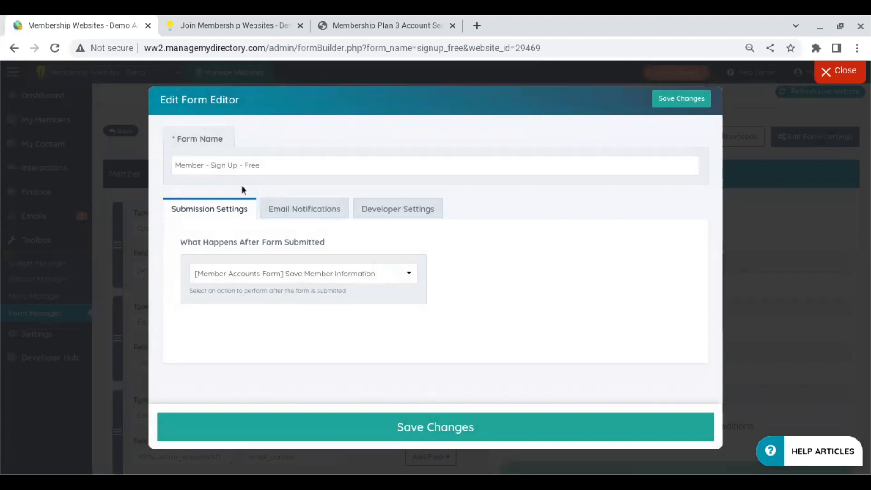
left_click(270, 167)
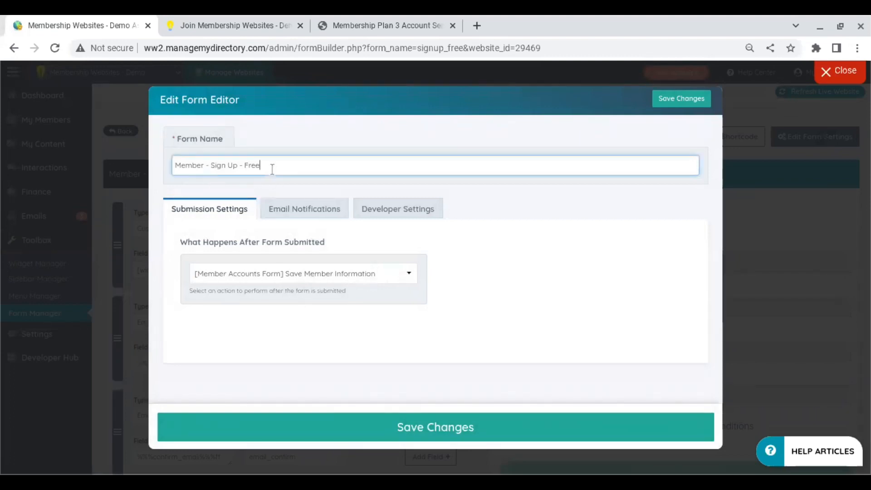
type("- custom")
left_click(270, 166)
key("Delete")
type("C")
left_click(432, 426)
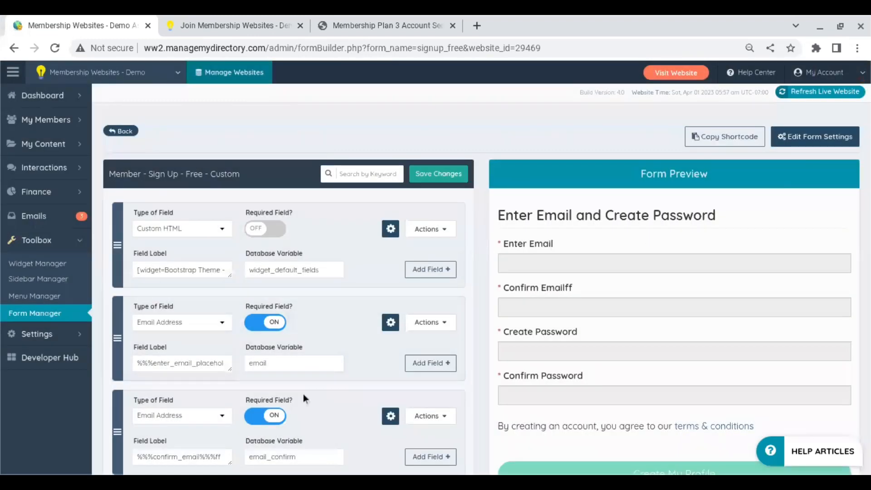
Strip the test characters from the Confirm Email label, save the form, and confirm the success message.
left_click(221, 457)
key("BackSpace")
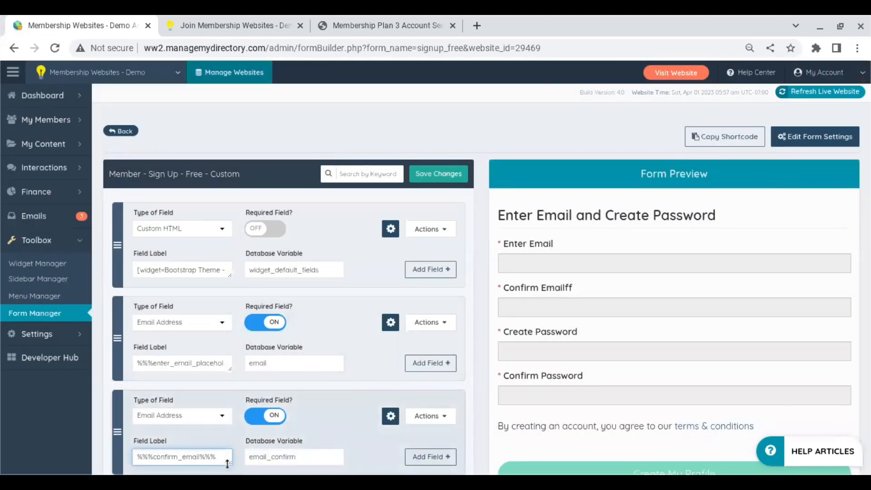
left_click(440, 177)
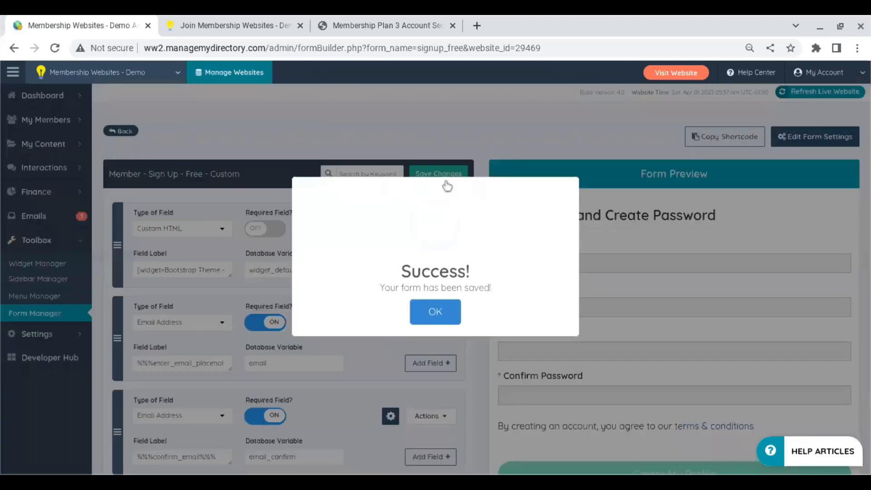
left_click(443, 319)
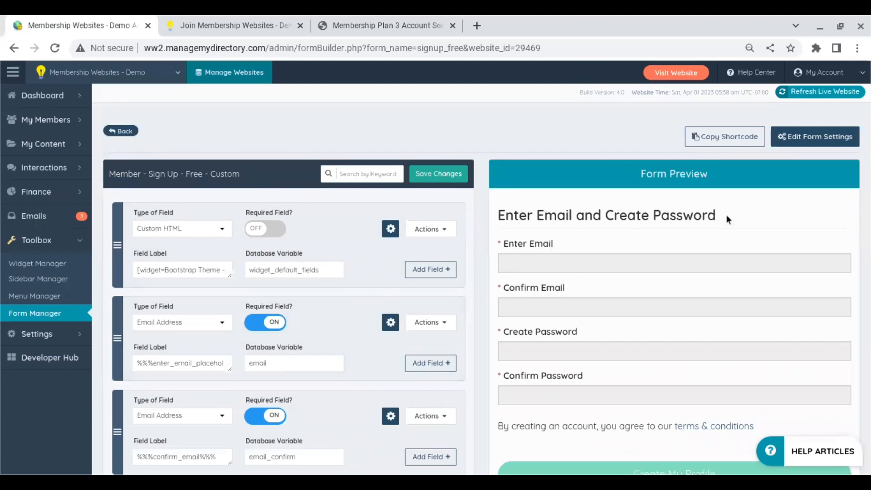
scroll(852, 164, "down", 2)
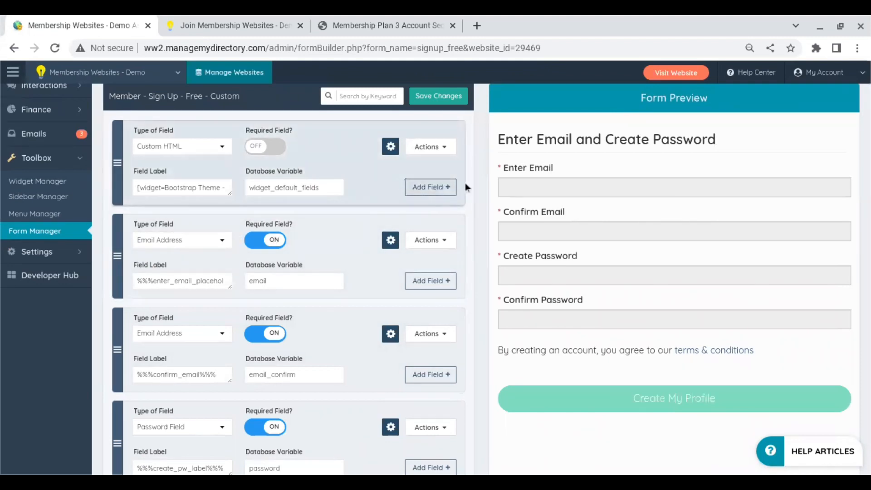
Add two single-line text fields labelled First Name and Last Name.
left_click(430, 187)
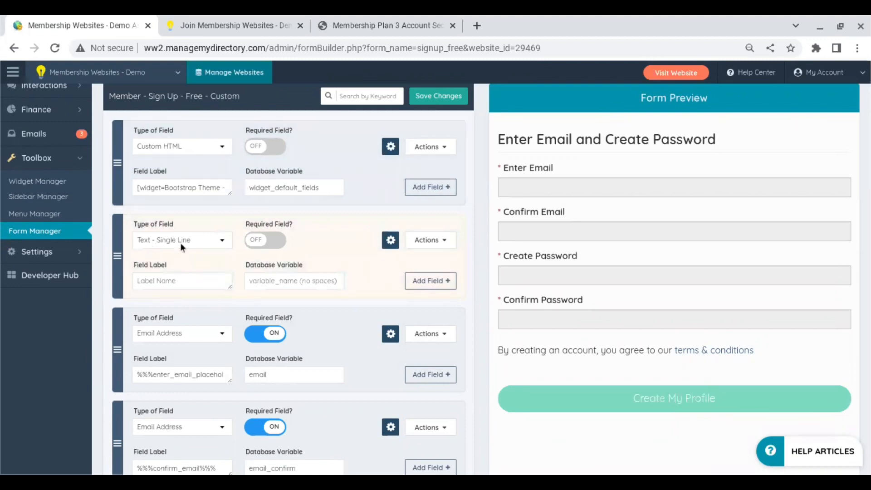
left_click(180, 279)
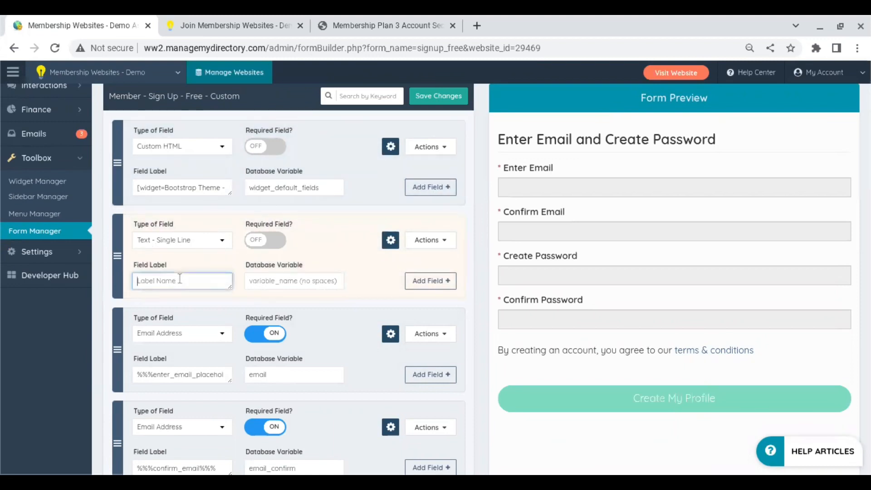
type("F")
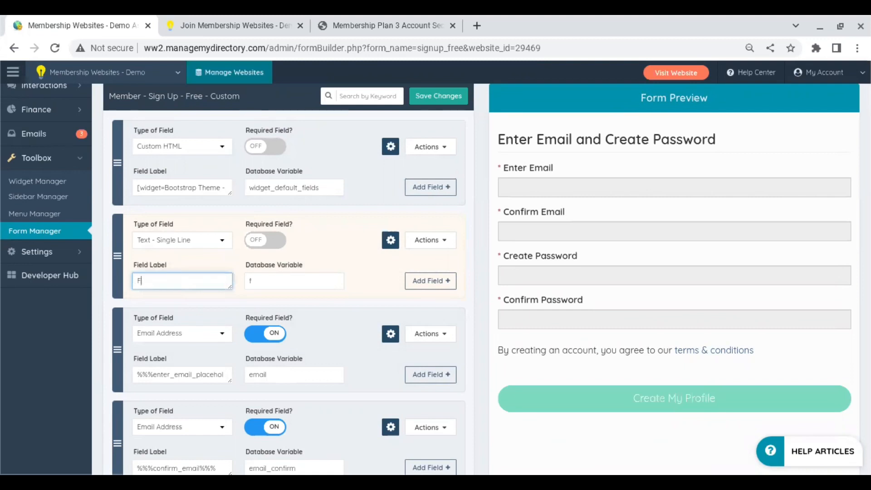
type("irst Name")
left_click(446, 283)
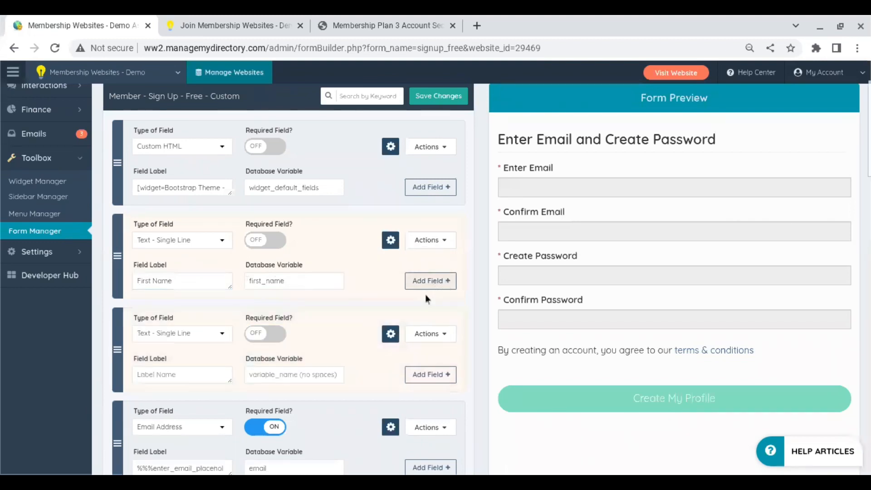
left_click(190, 376)
type("L")
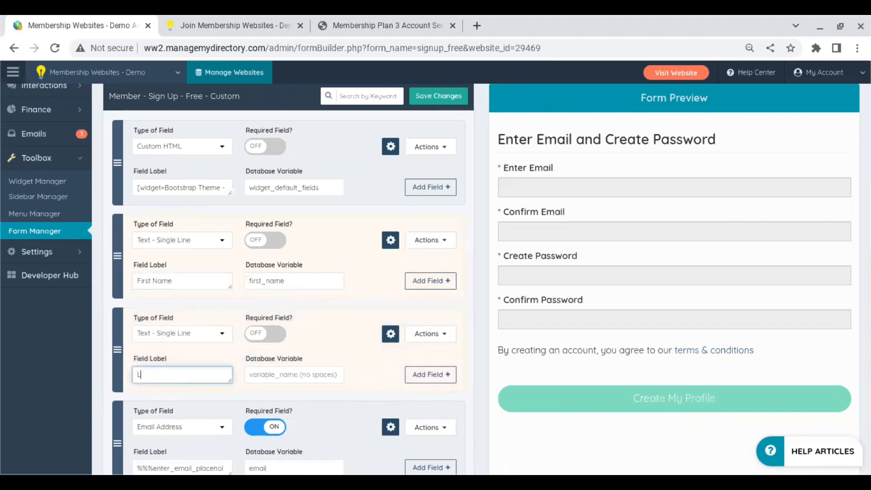
type("ast Name")
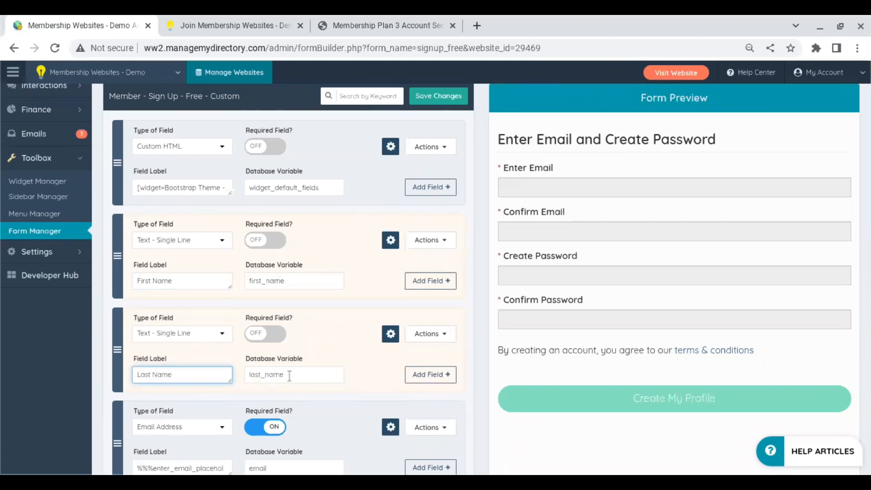
Make both the First Name and Last Name fields required and save the form.
left_click(273, 255)
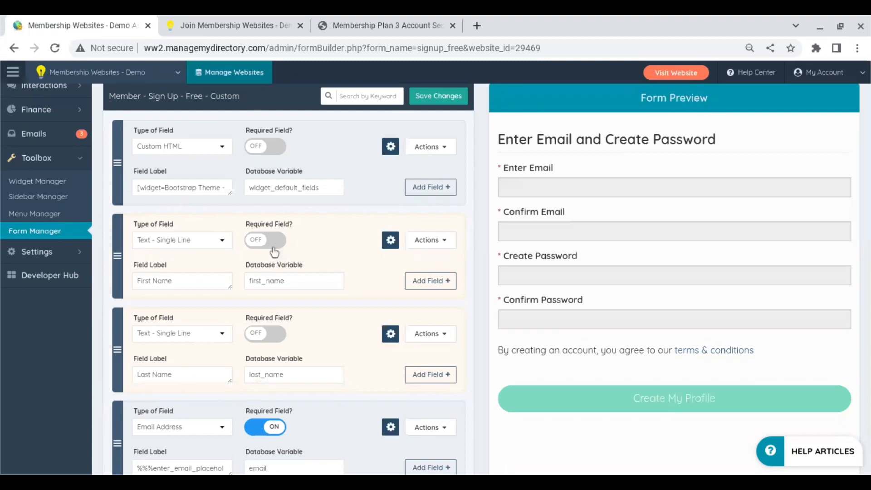
left_click(273, 249)
left_click(276, 334)
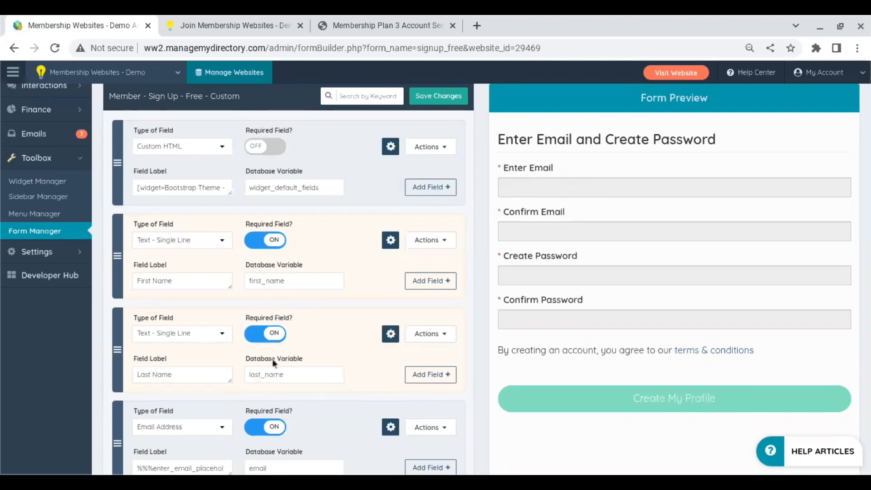
left_click(437, 98)
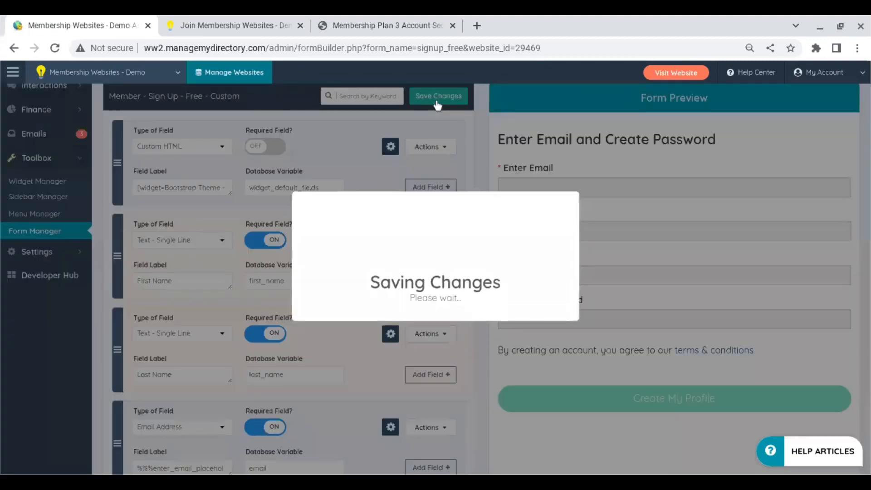
Reload the Membership Plan 3 sign-up page and scroll to the Create Account fields.
left_click(372, 18)
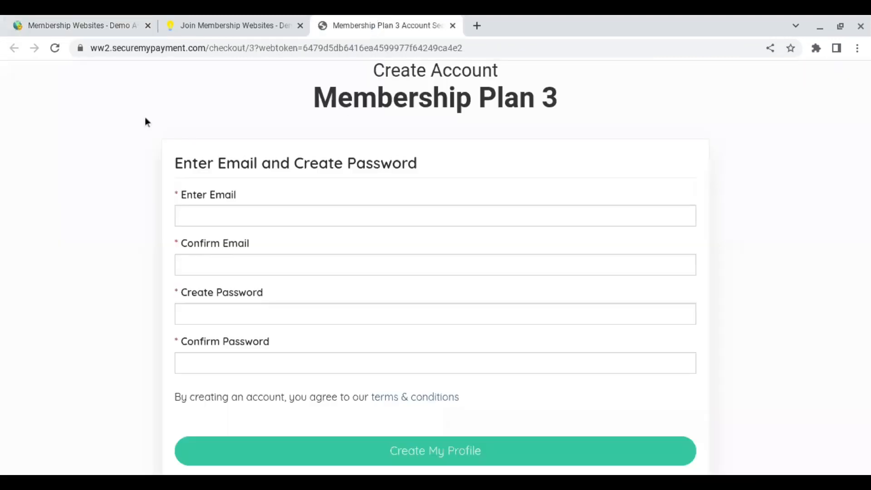
left_click(55, 48)
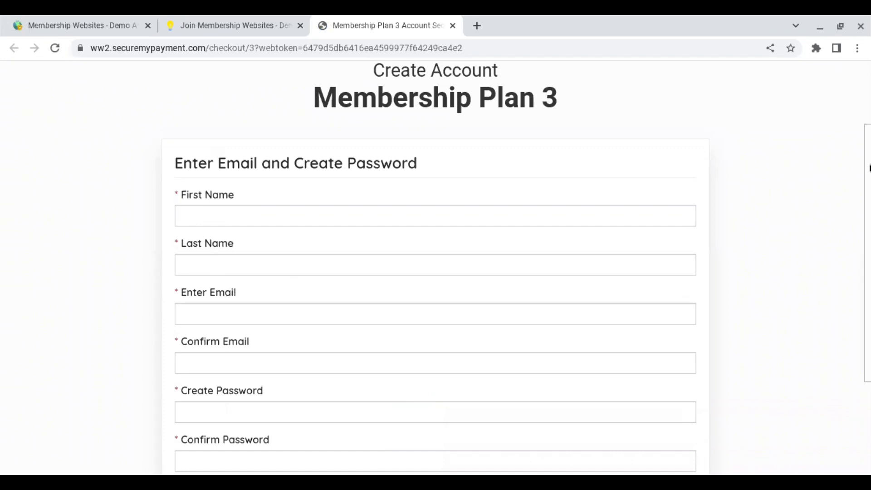
scroll(435, 267, "down", 2)
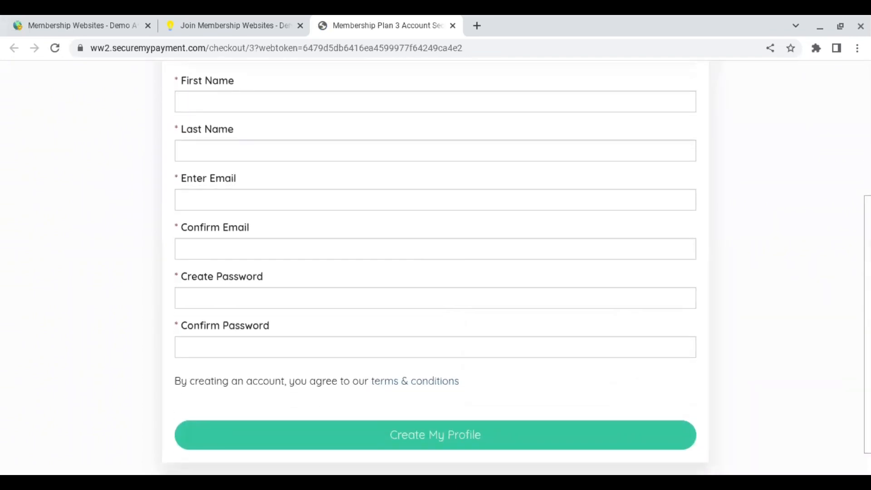
scroll(435, 268, "up", 3)
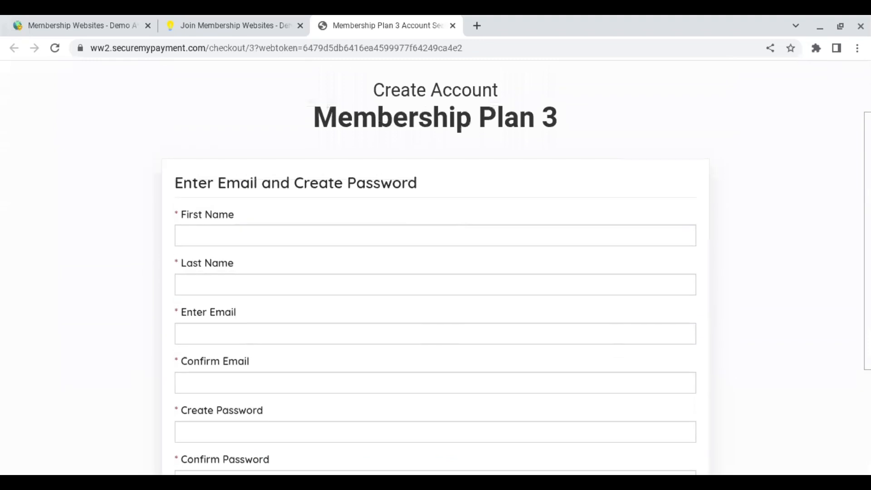
scroll(251, 159, "down", 2)
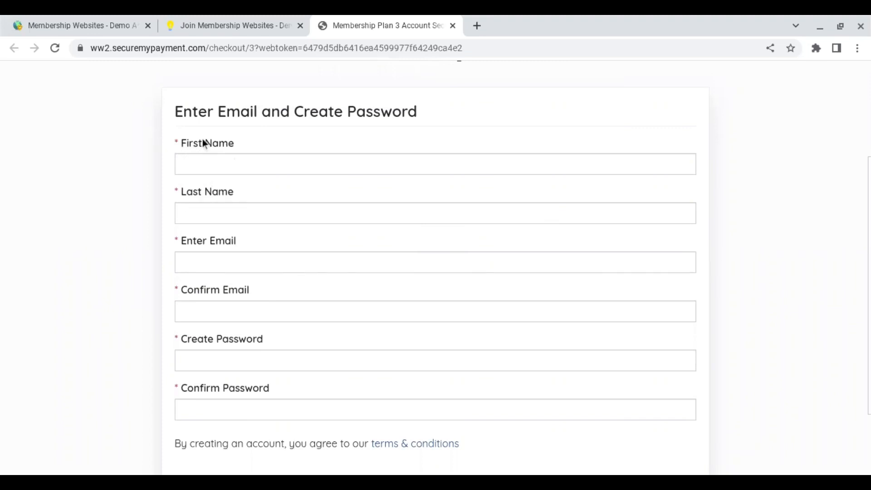
Enter the test member's first name and last name.
left_click(242, 162)
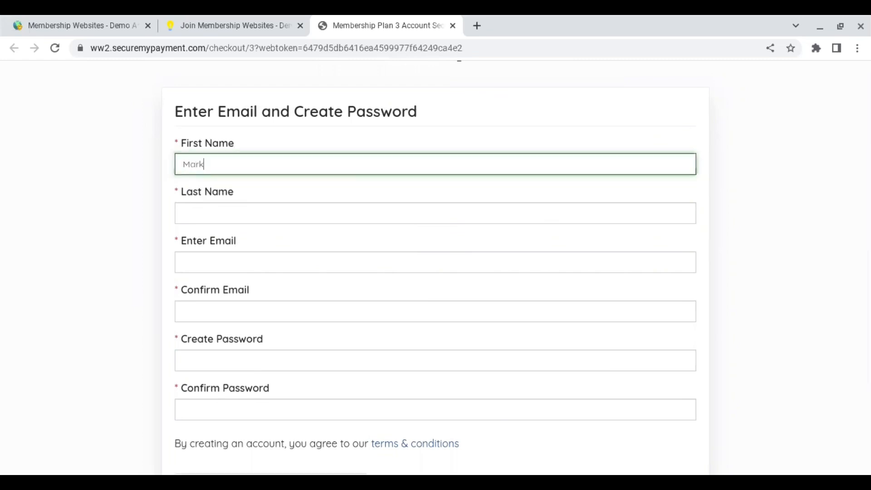
left_click(249, 209)
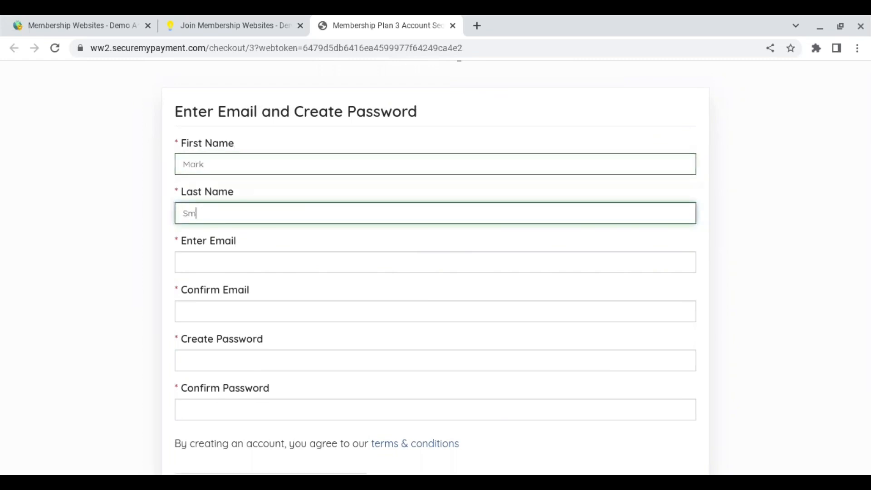
Type the member's email address and paste the same address into Confirm Email.
left_click(204, 259)
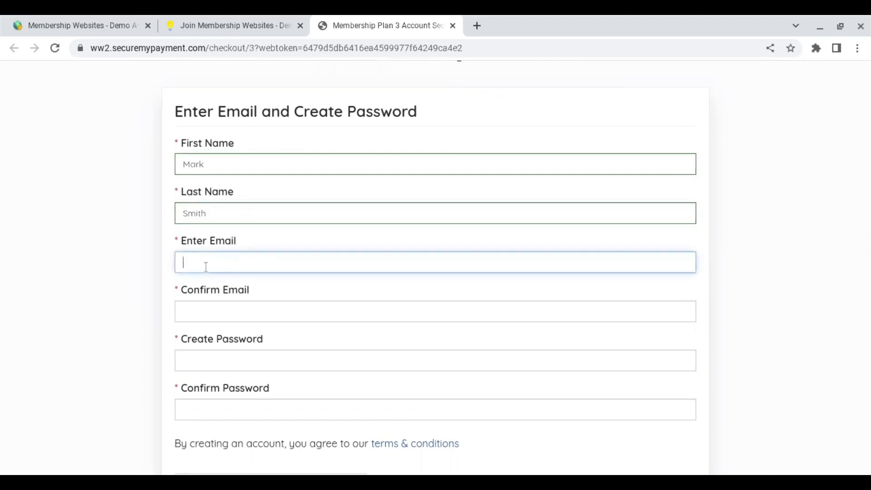
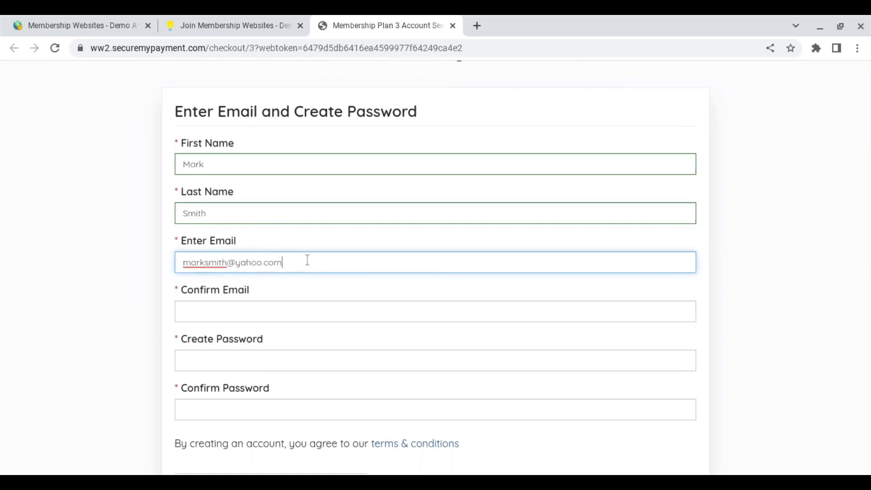
left_click_drag(307, 259, 177, 260)
key("ctrl+c")
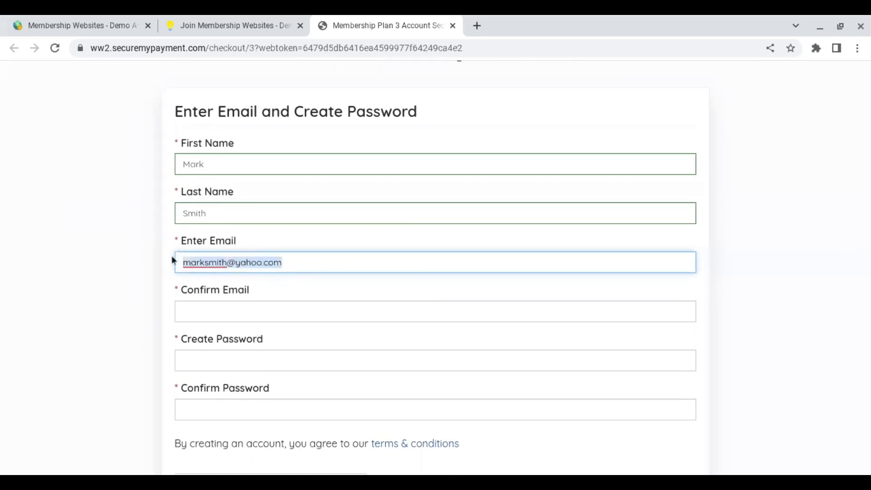
left_click(194, 311)
key("ctrl+v")
Enter the account password and its confirmation.
left_click(222, 357)
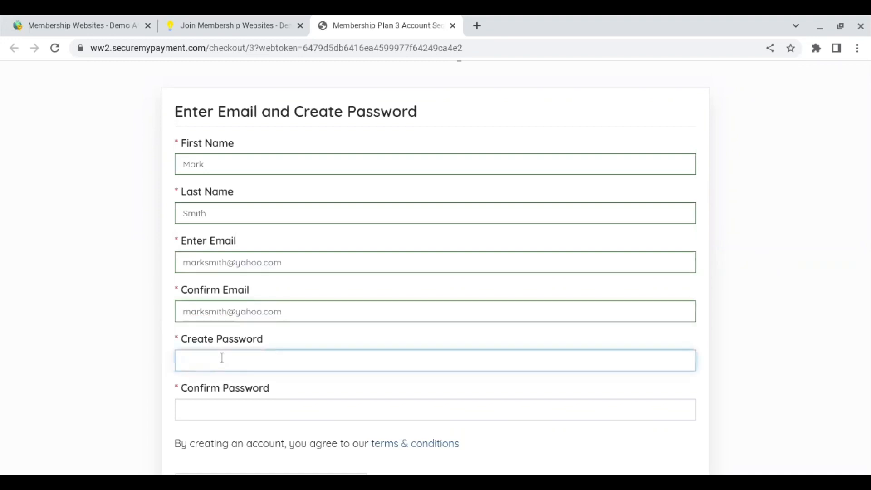
type("••••••••")
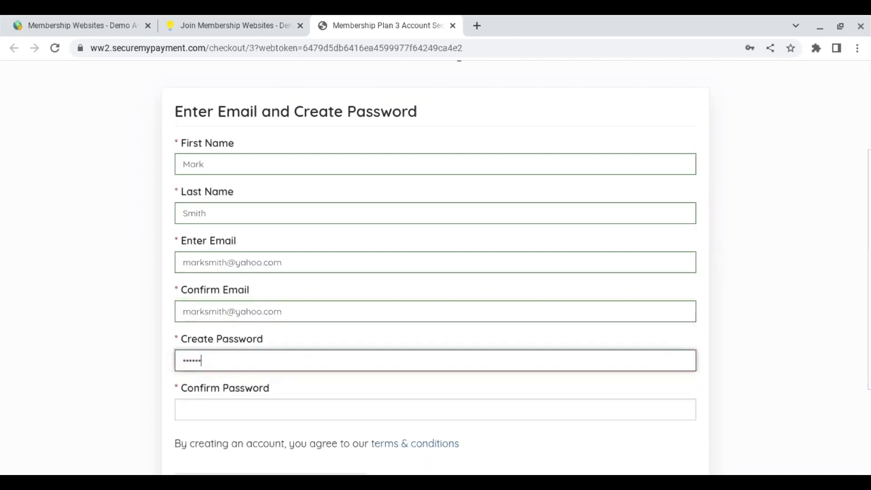
type("•")
left_click(244, 413)
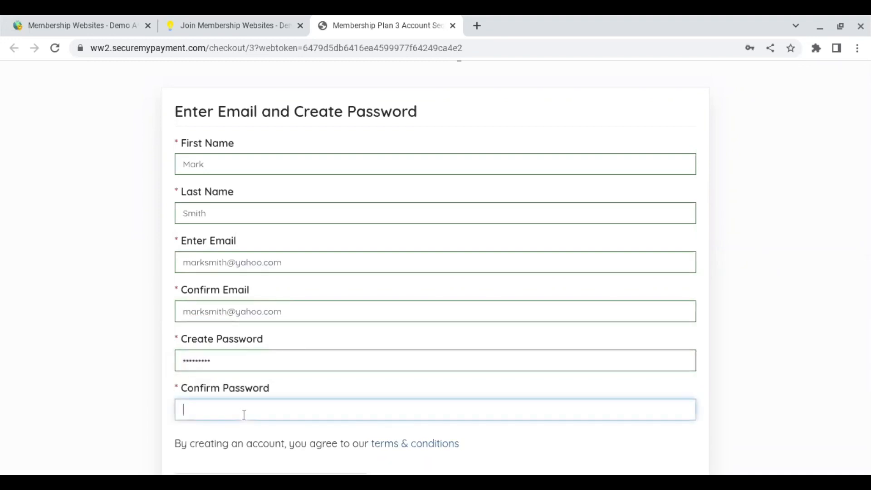
type("•••••••••")
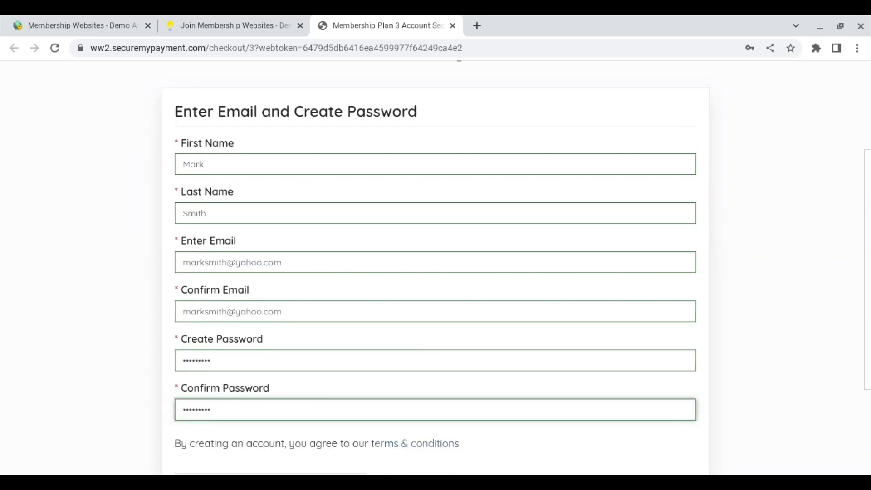
scroll(435, 267, "down", 2)
scroll(435, 268, "down", 1)
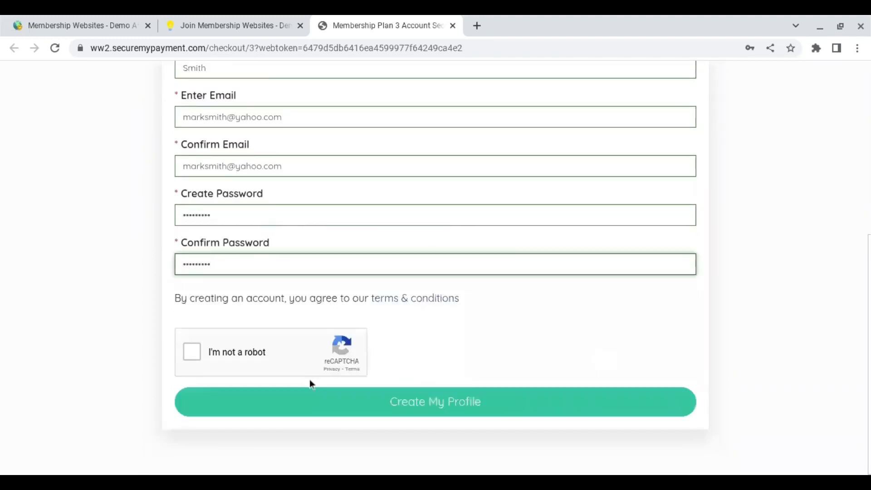
Pass the reCAPTCHA, create the profile, and continue past the Check Your Email notice.
left_click(193, 355)
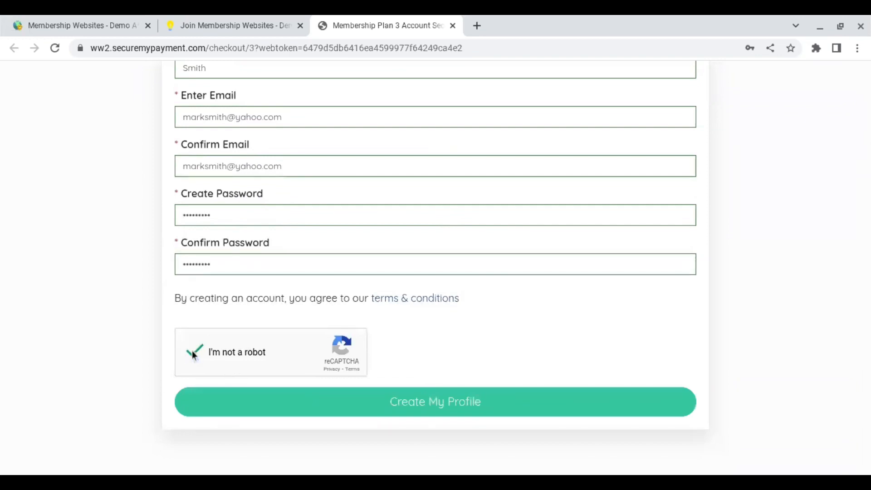
left_click(447, 406)
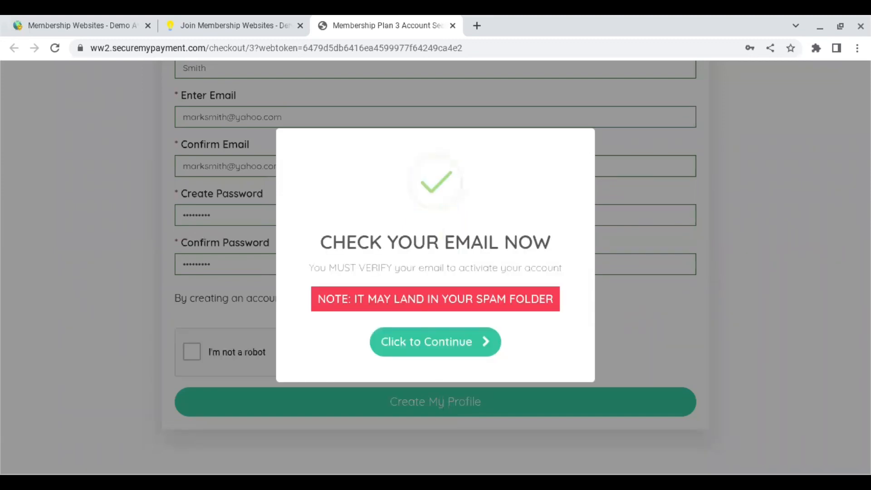
left_click(461, 353)
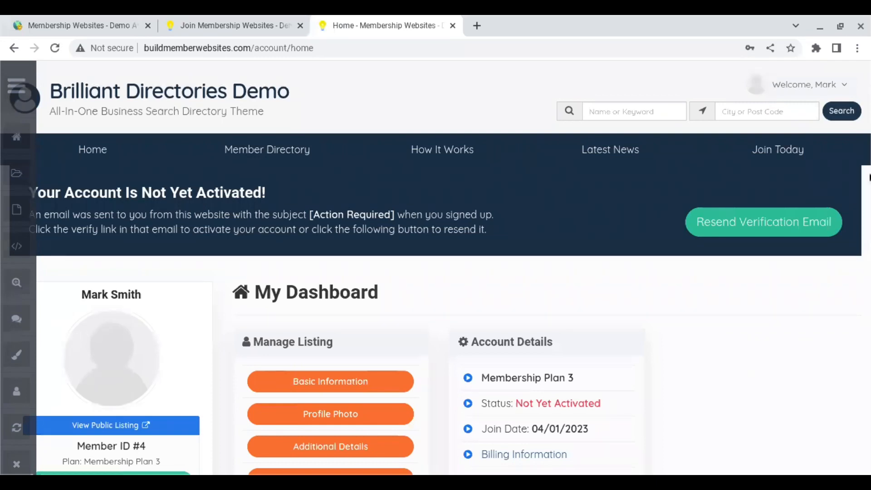
Open the member's Basic Information and check the first name, last name and email carried over.
scroll(435, 272, "down", 3)
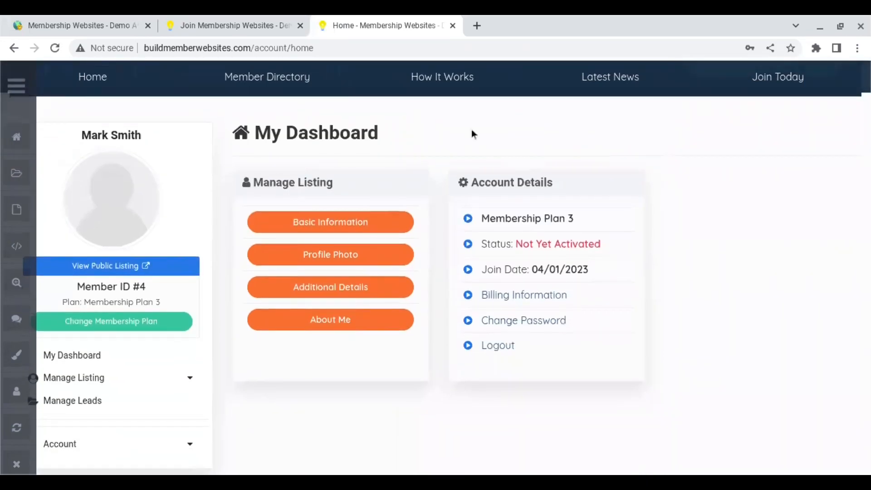
left_click(337, 224)
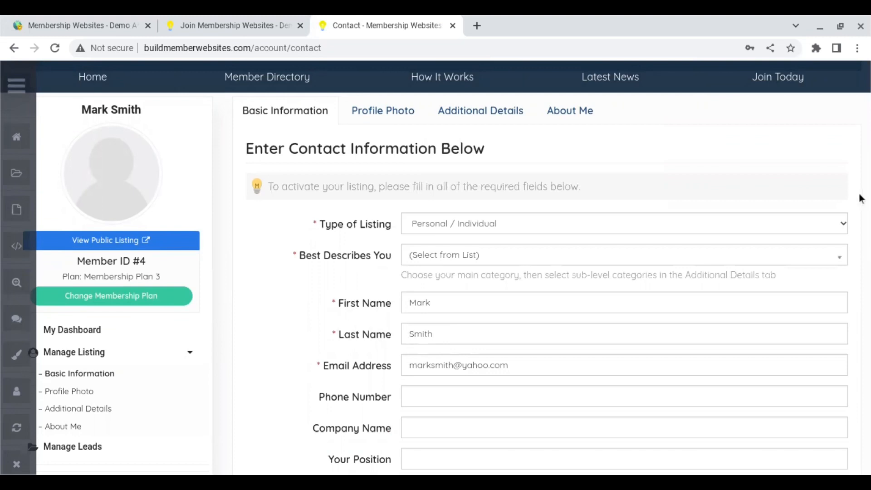
mouse_move(870, 157)
left_mouse_down()
mouse_move(870, 185)
mouse_move(869, 166)
left_mouse_up()
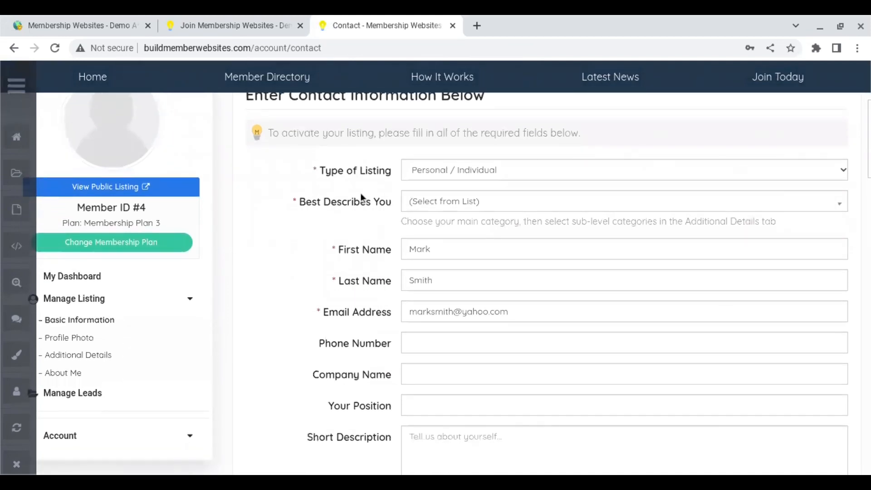
left_click(239, 24)
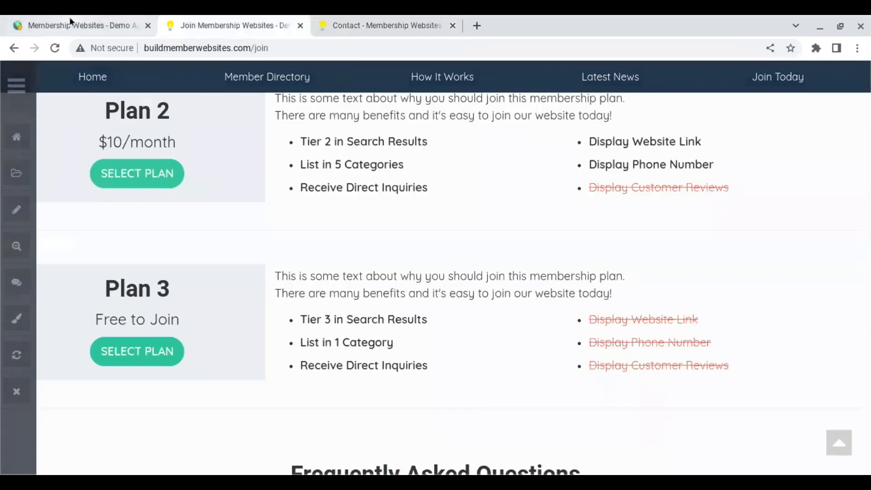
Back in admin, dismiss the success message, reopen Form Manager and open Listing - Contact Details - Member actions.
left_click(70, 18)
left_click(428, 323)
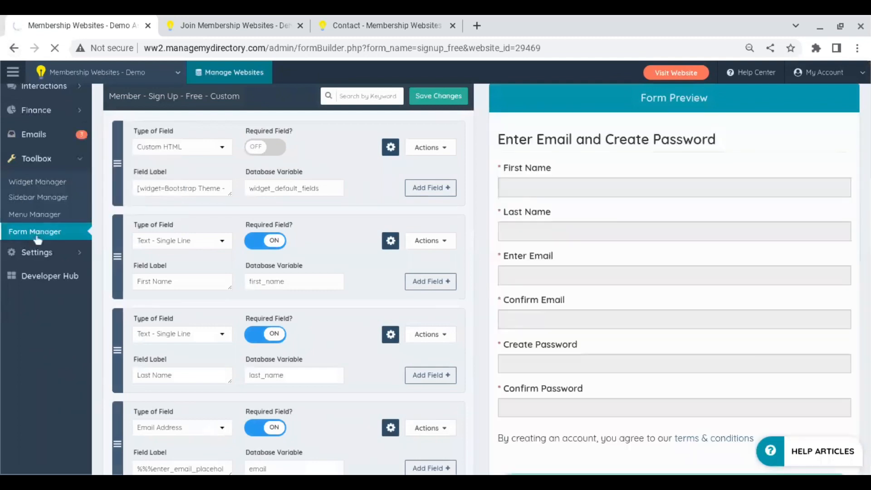
left_click(36, 235)
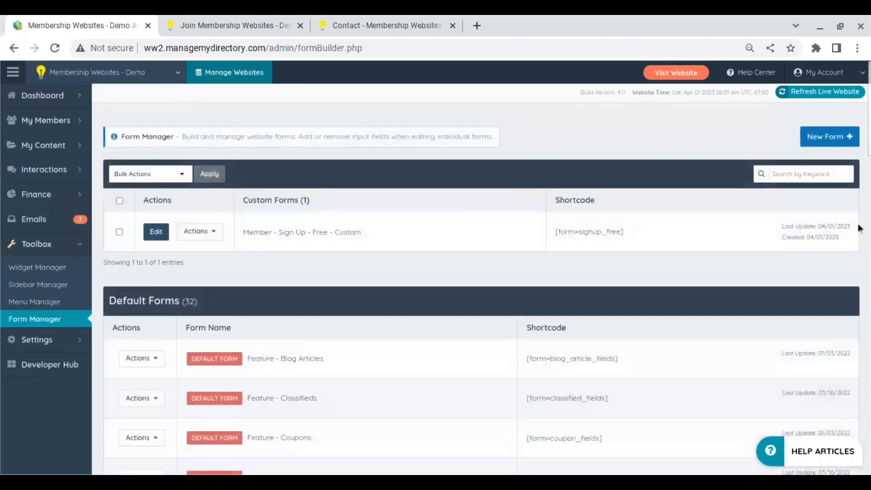
scroll(481, 279, "down", 8)
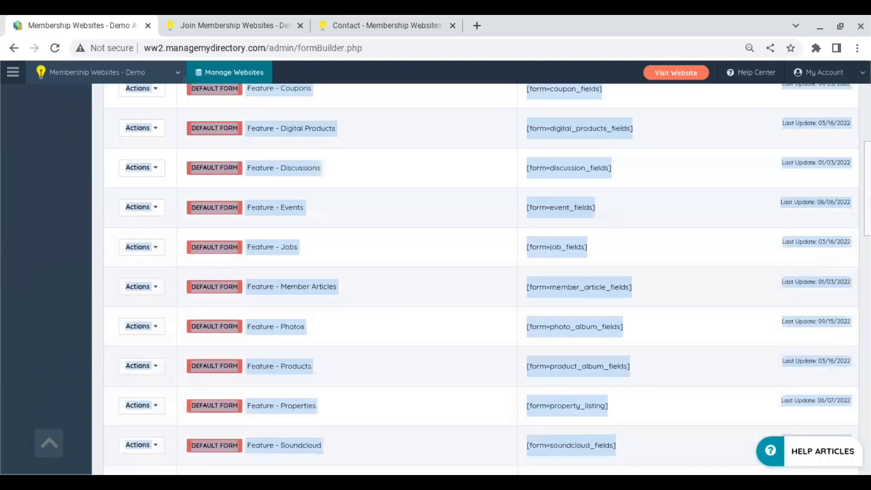
scroll(481, 279, "down", 6)
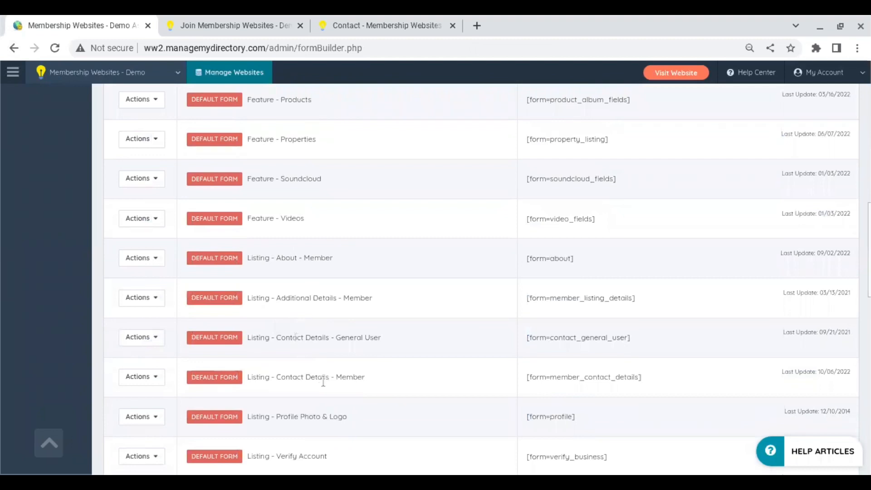
left_click(152, 377)
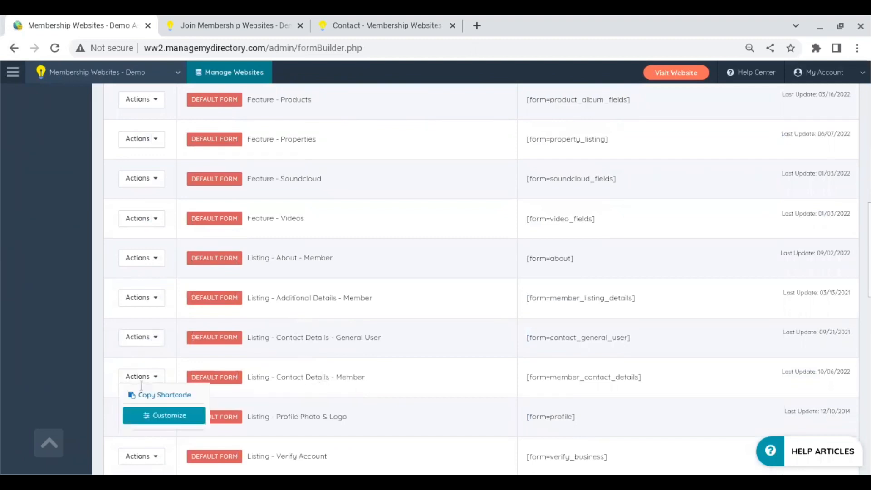
Customize the Listing - Contact Details - Member form and inspect its first_name and last_name fields.
left_click(160, 414)
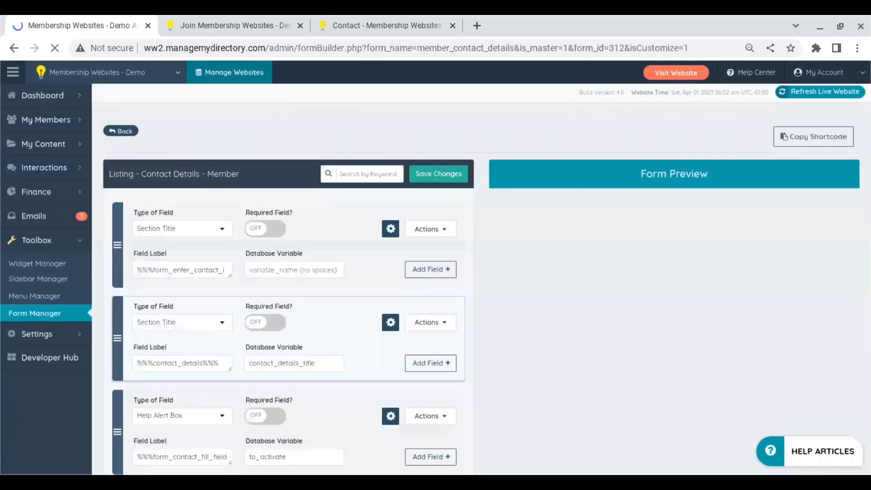
scroll(436, 280, "down", 2)
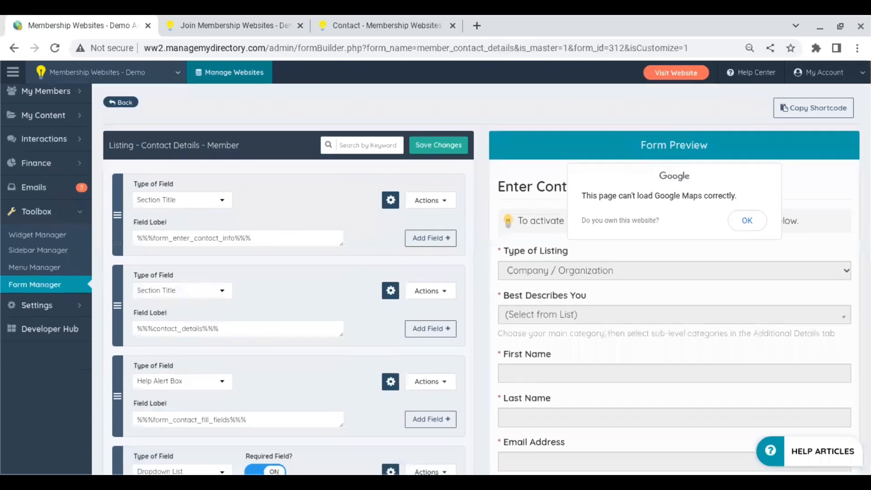
scroll(281, 279, "down", 4)
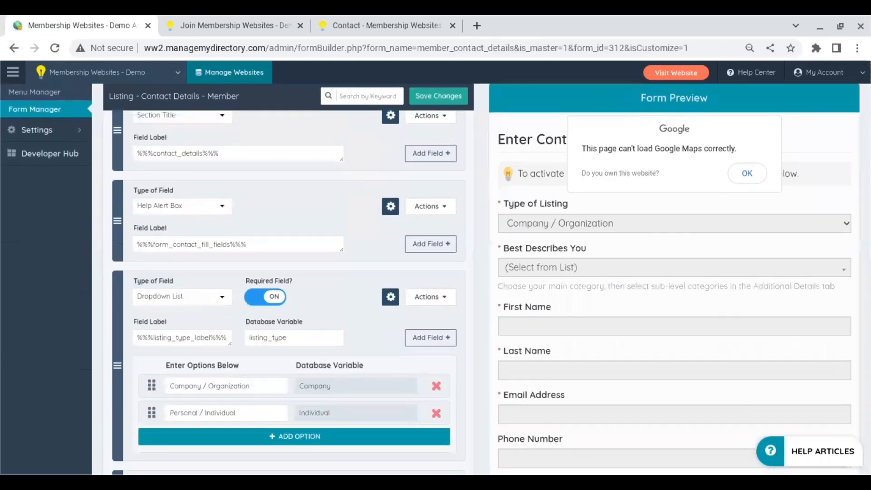
scroll(244, 290, "down", 2)
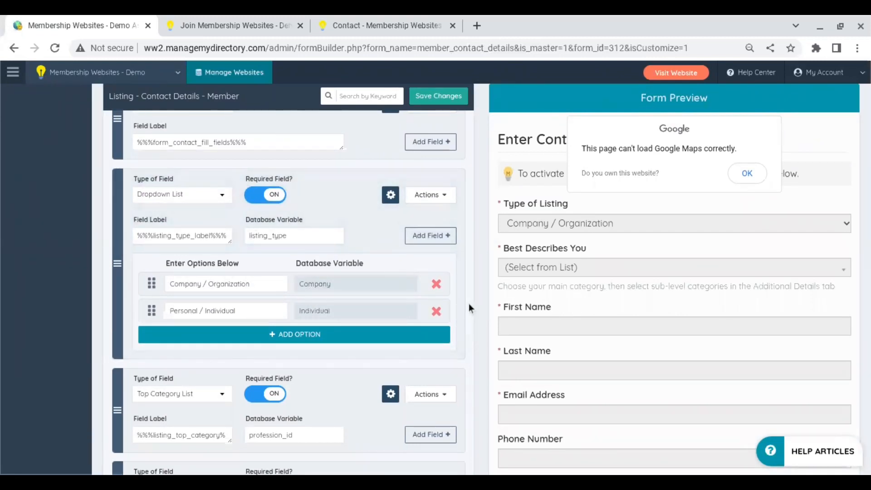
scroll(469, 303, "down", 4)
scroll(266, 288, "down", 4)
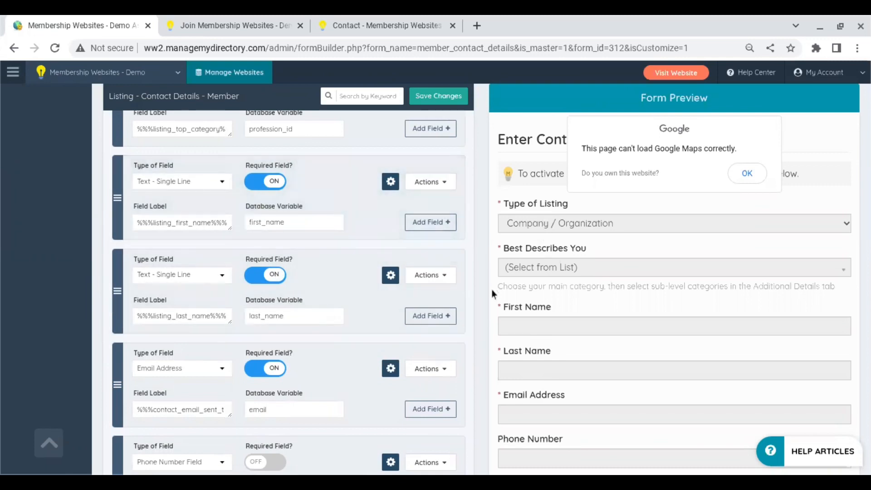
left_click(293, 224)
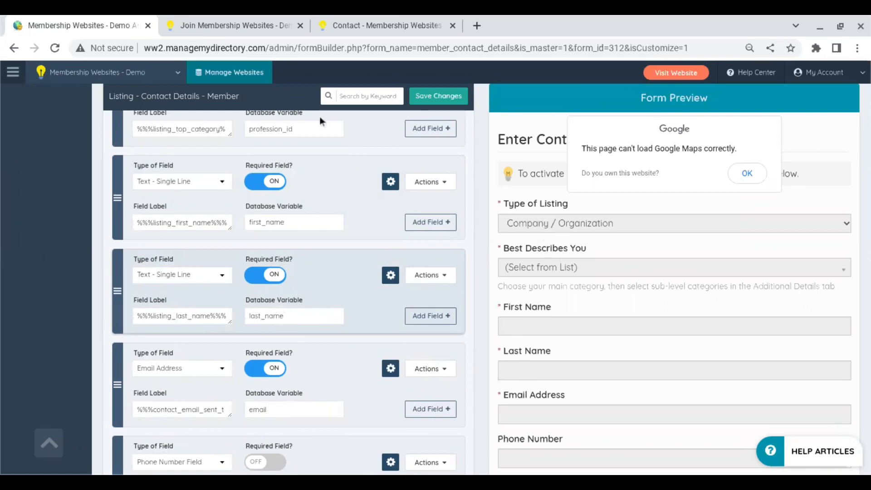
Return to the member's Enter Contact Information page, then load the directory's front page.
left_click(394, 22)
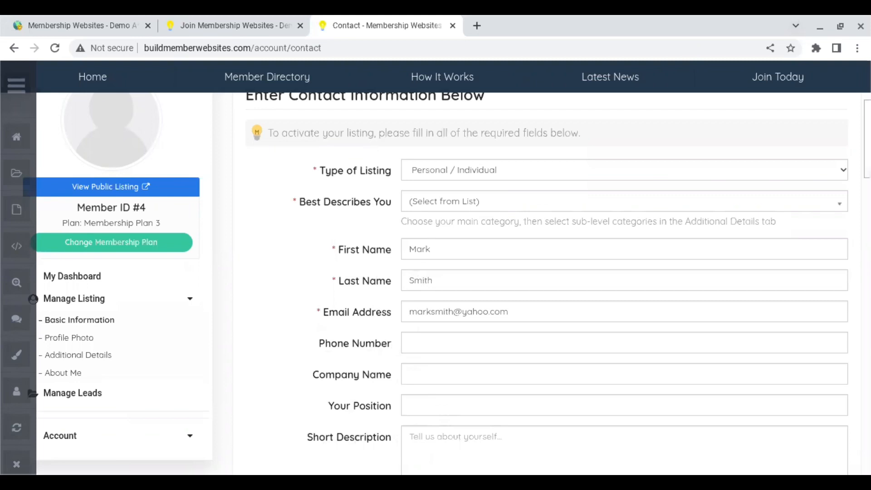
left_click_drag(867, 136, 867, 93)
left_click(242, 80)
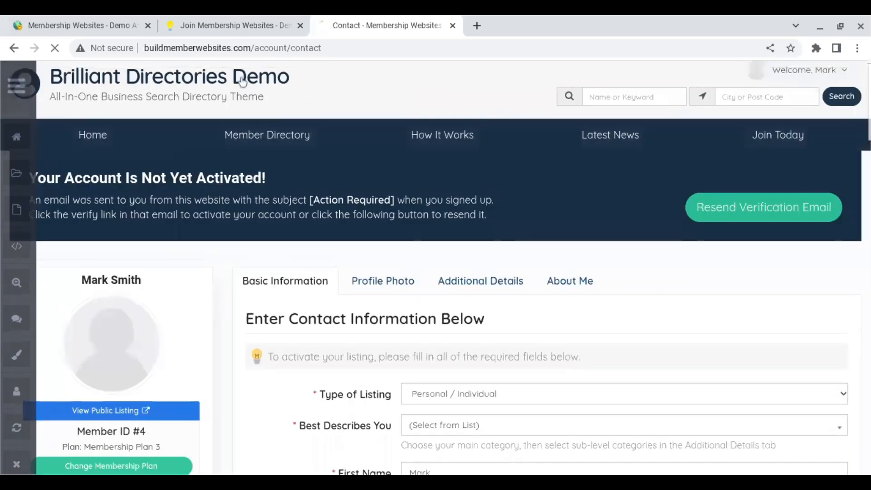